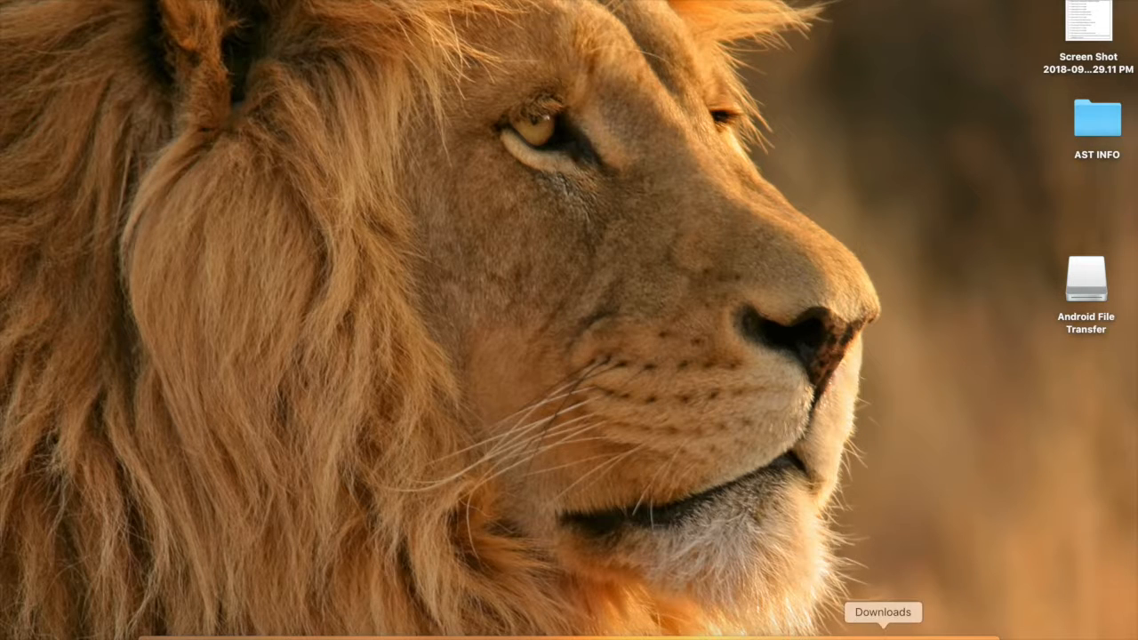
- View the Android File Transfer download page in the browser and minimize its window
left_click(948, 633)
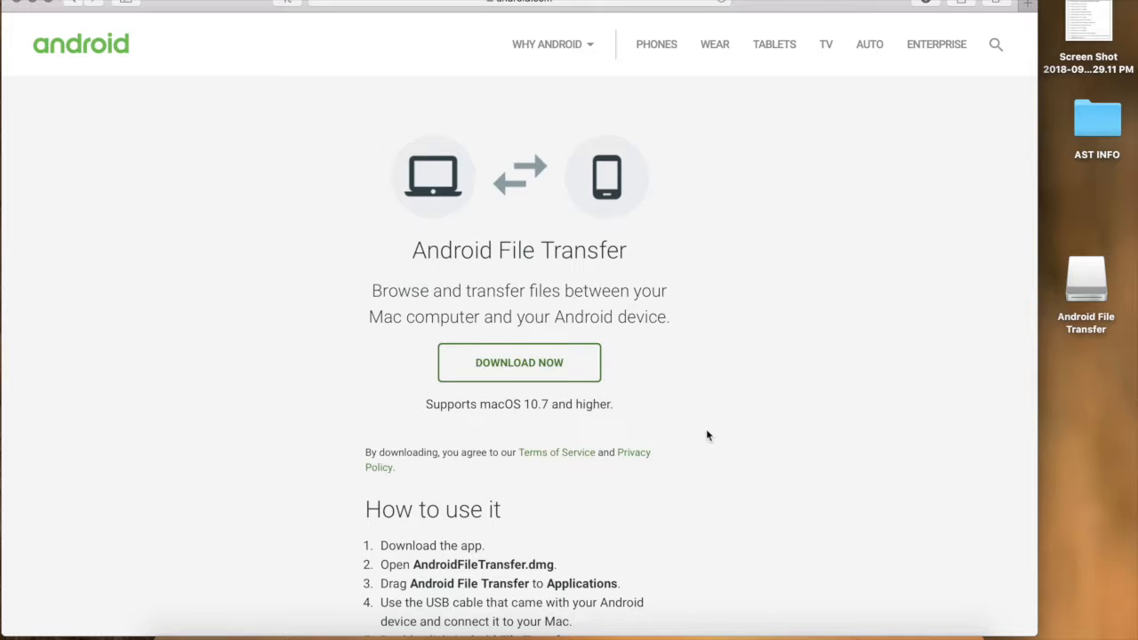
left_click(34, 3)
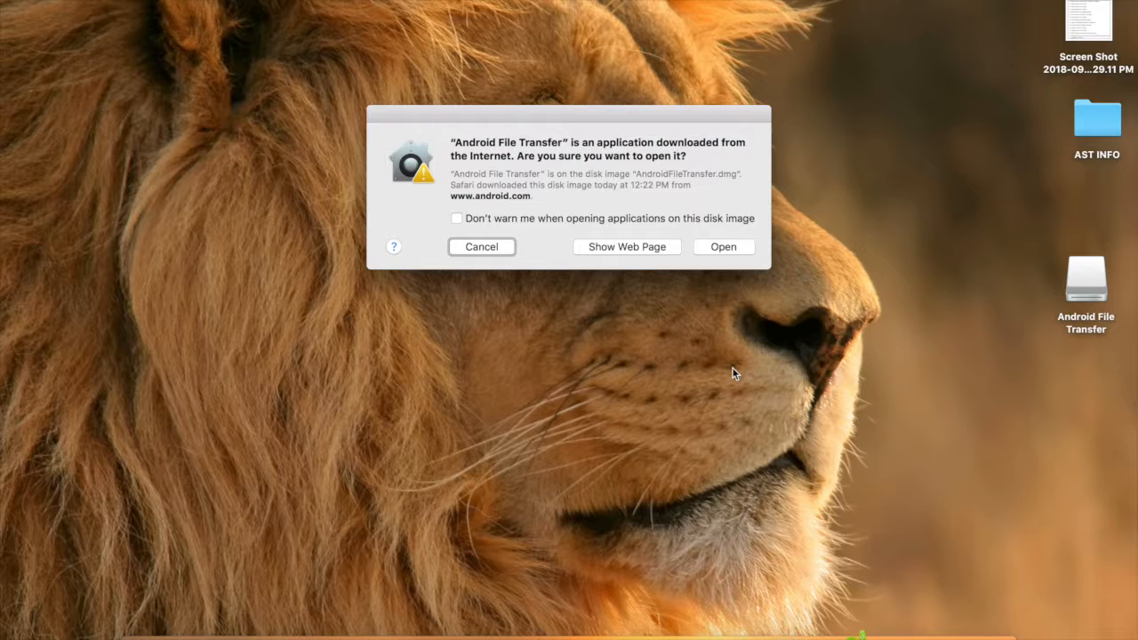
- Open the downloaded Android File Transfer app, dismiss the device storage alert and reposition the G Pad 7.0 LTE window higher on the desktop
left_click(724, 247)
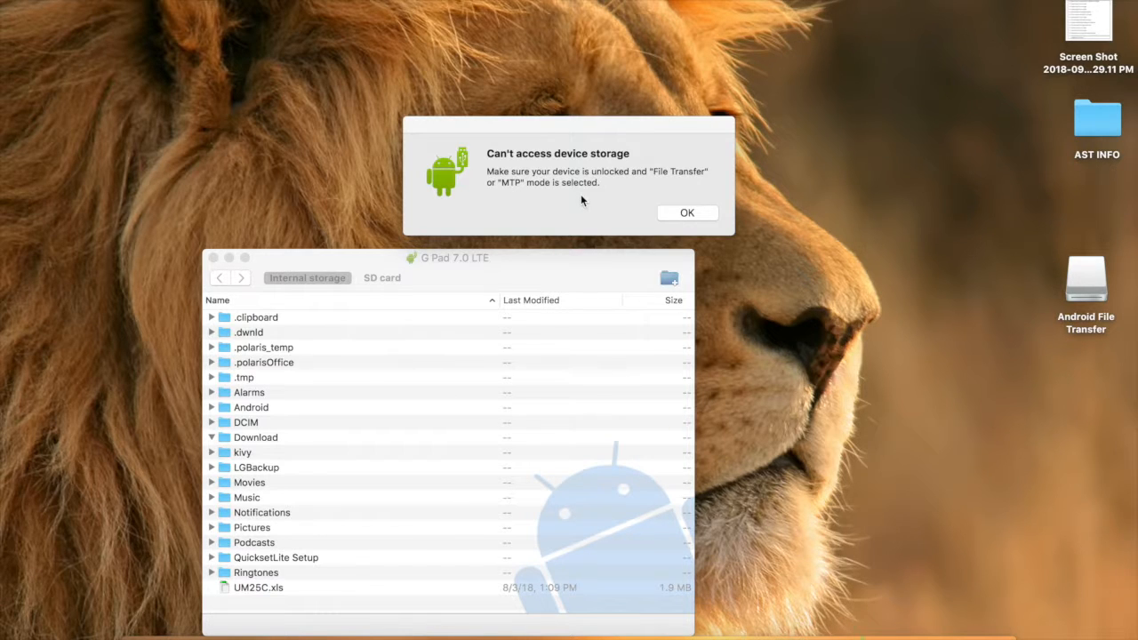
left_click(686, 212)
left_click_drag(525, 268, 618, 158)
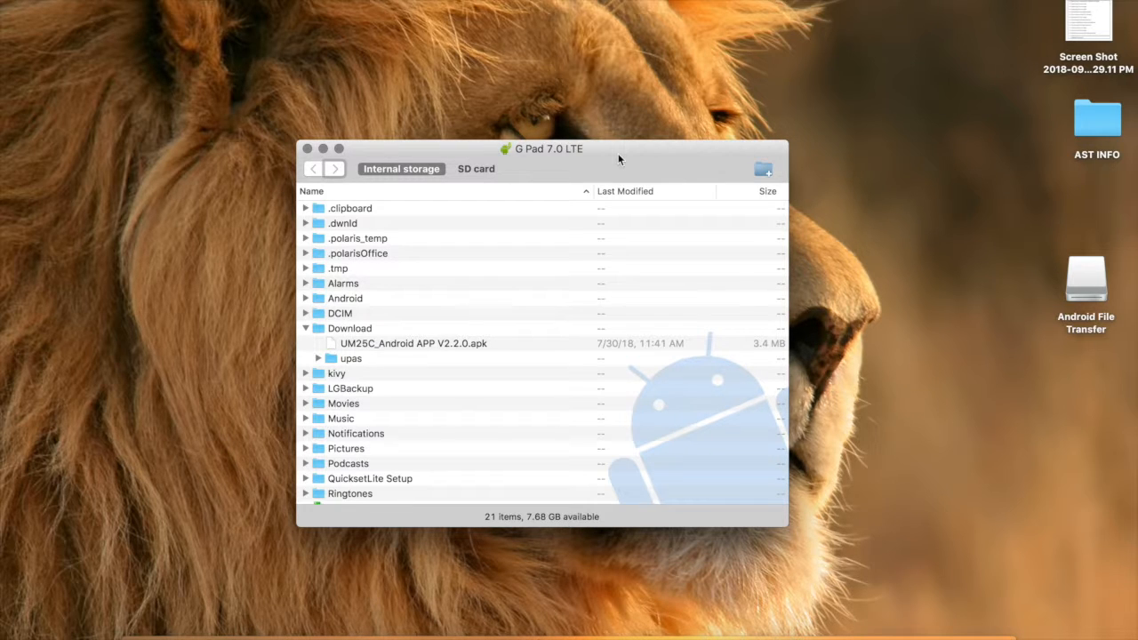
left_click_drag(619, 157, 613, 124)
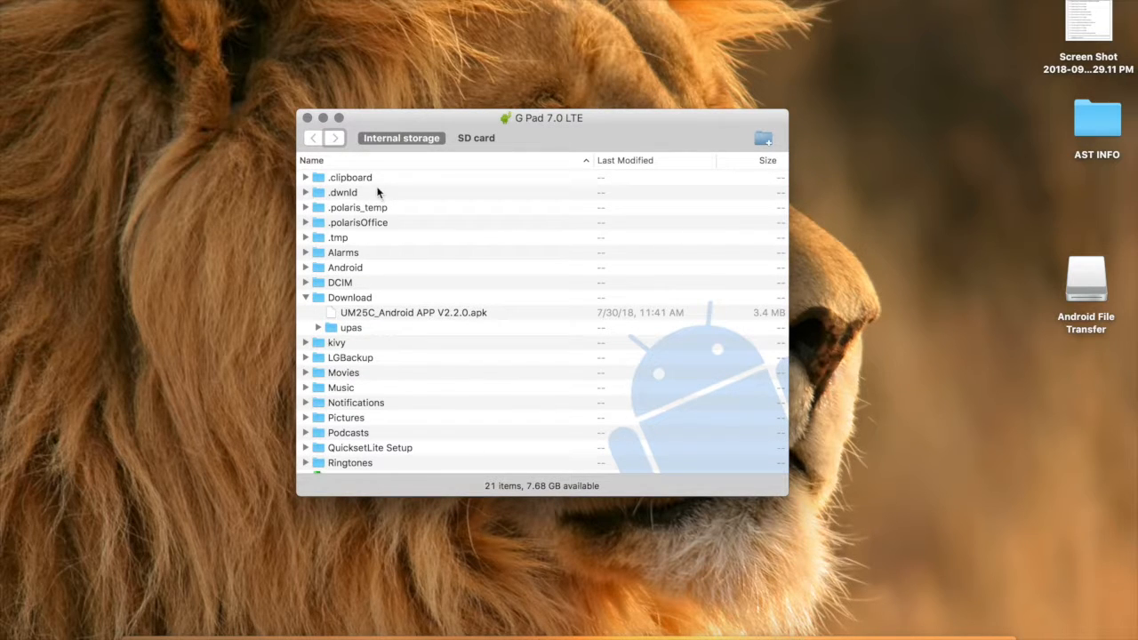
- Open the upas folder inside the Download folder of the tablet's internal storage
left_click(349, 299)
left_click(306, 298)
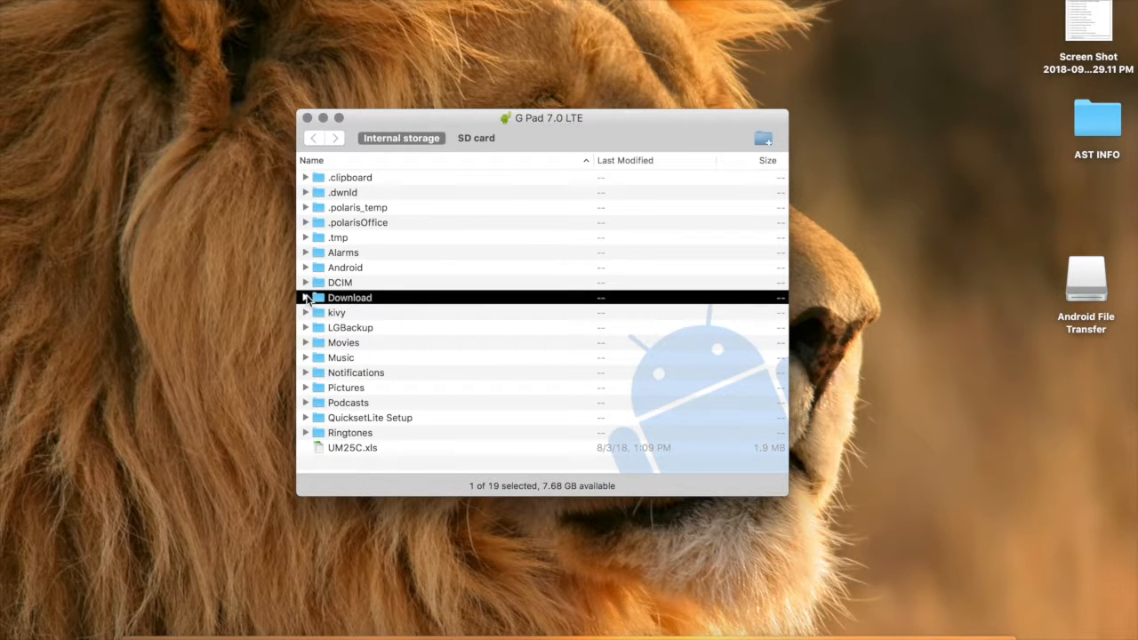
left_click(305, 298)
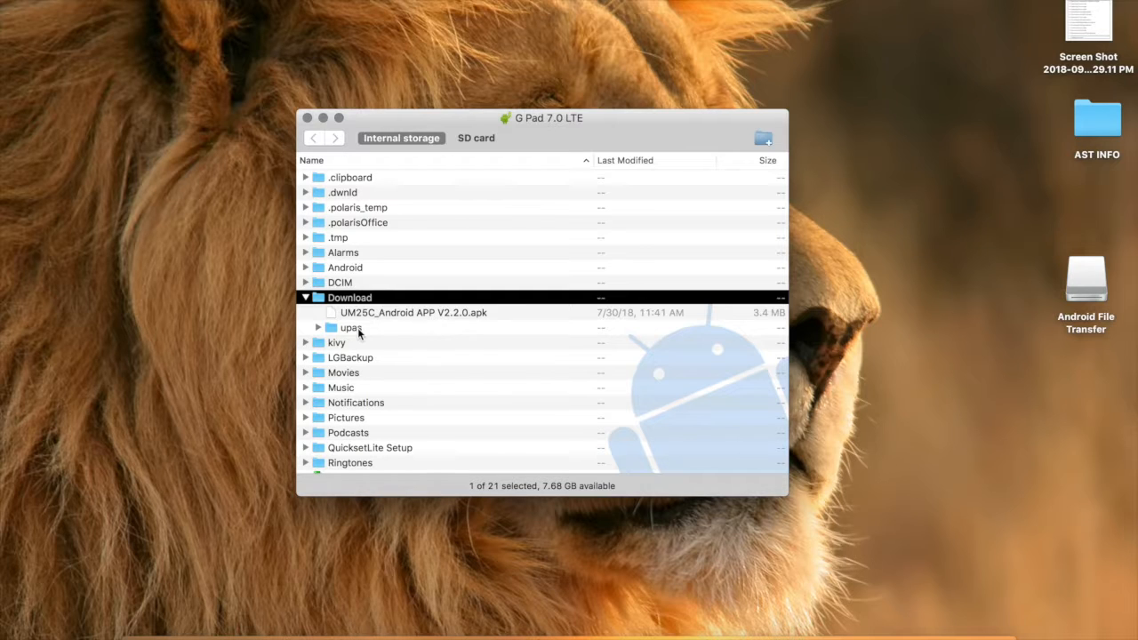
left_click(358, 332)
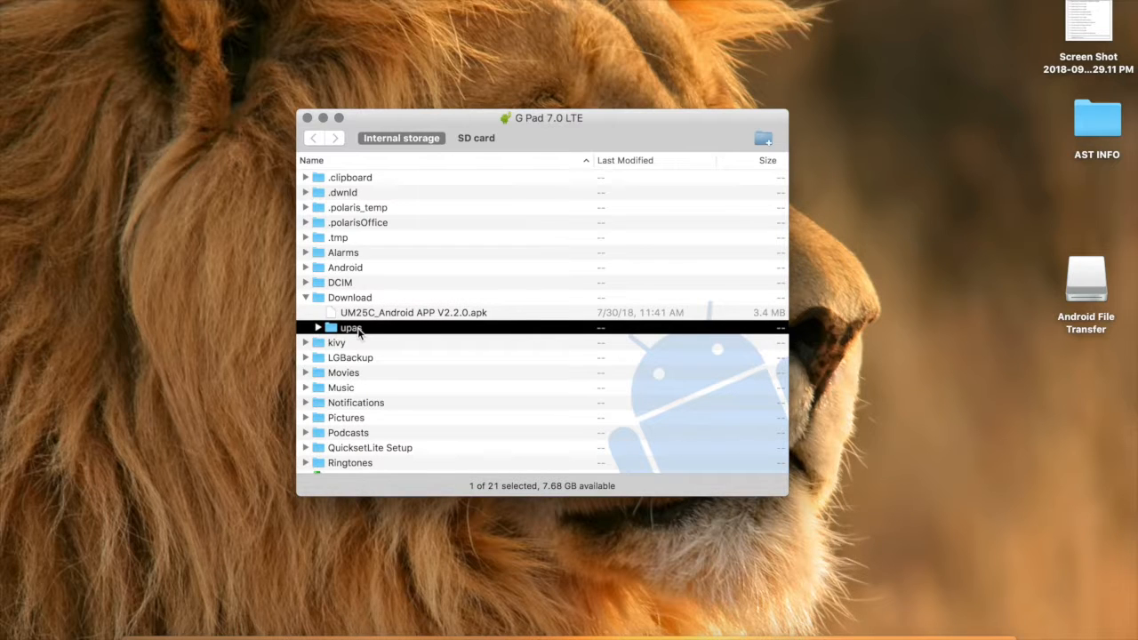
double_click(359, 329)
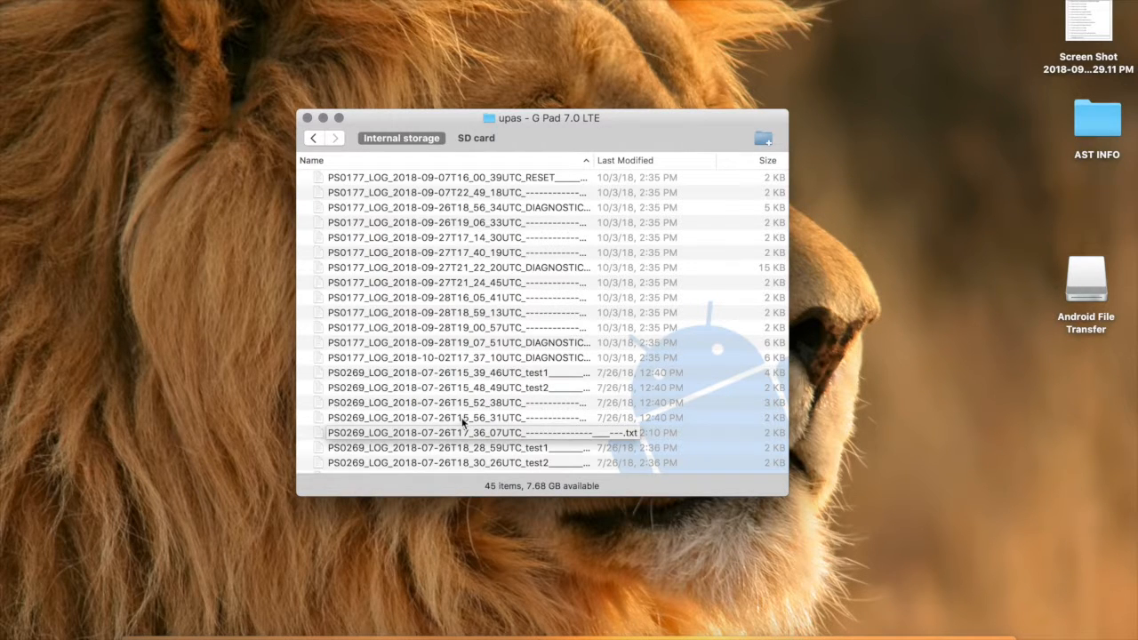
- Copy the PS0177 log file dated 2018-09-26T19_06_33UTC from the upas folder to the desktop and open the copy
left_click(416, 223)
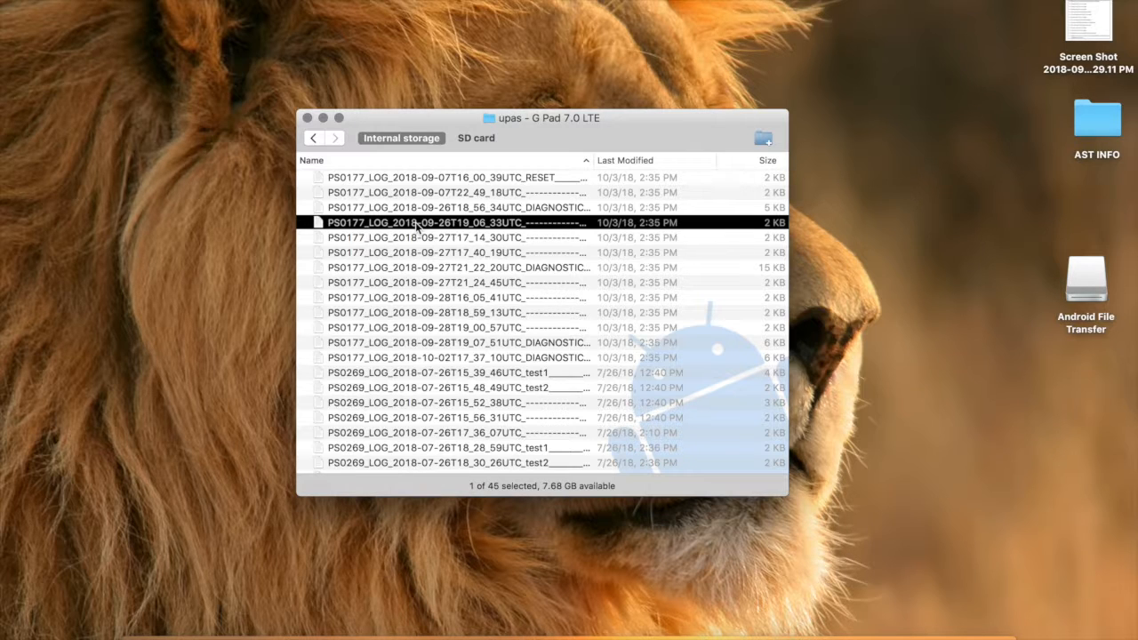
left_click_drag(416, 223, 970, 282)
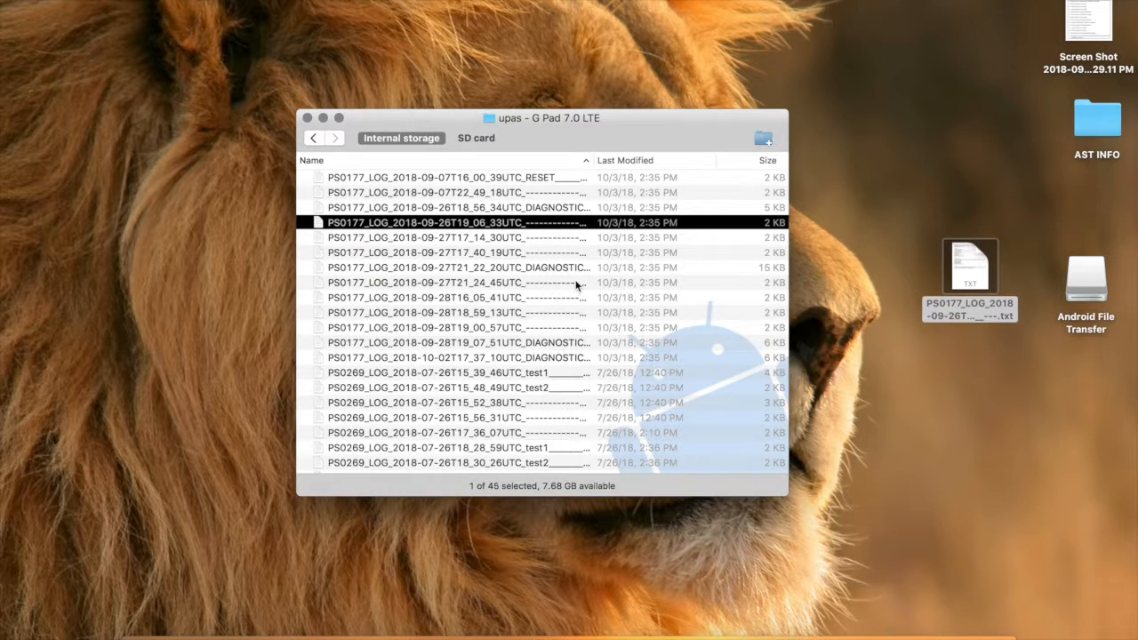
double_click(967, 269)
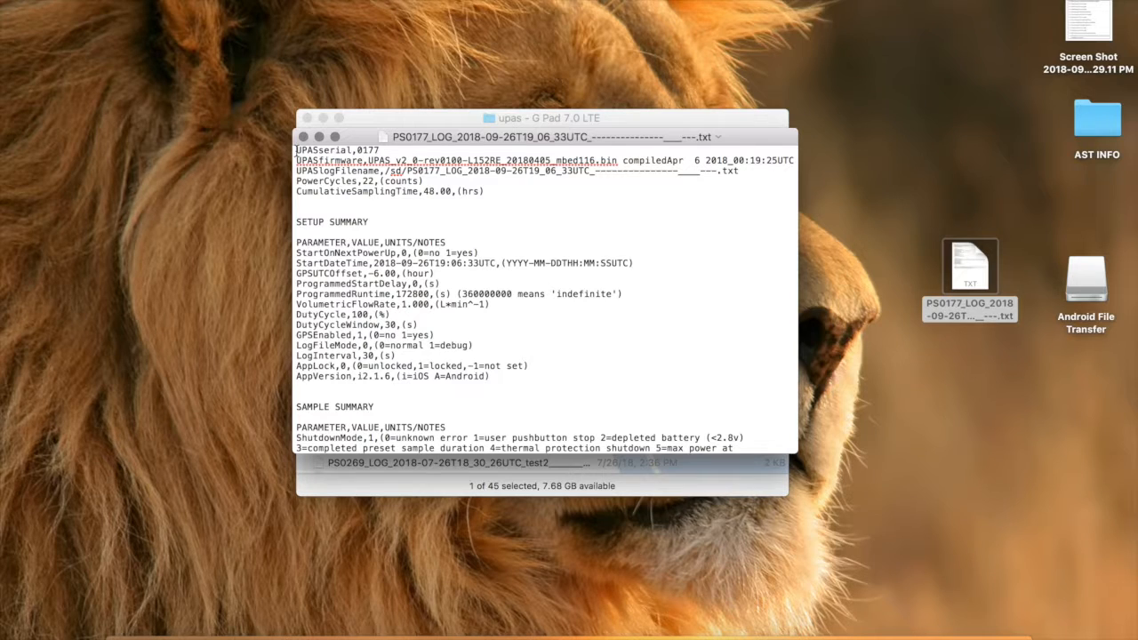
- Select and copy the entire text of the opened PS0177 log file
right_click(297, 151)
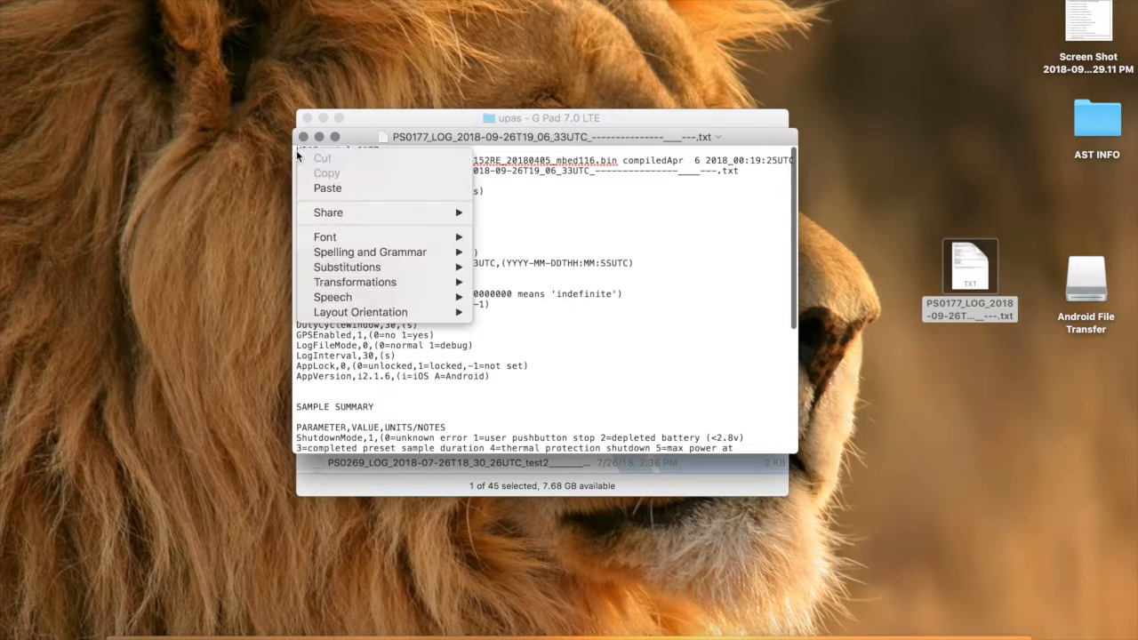
left_click(530, 228)
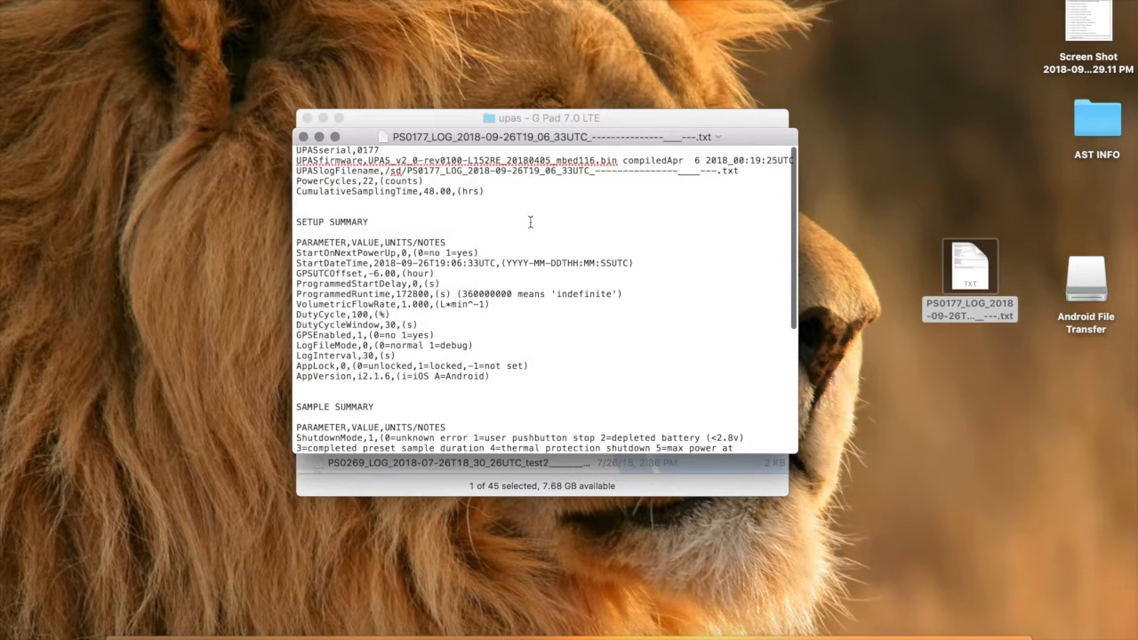
right_click(530, 228)
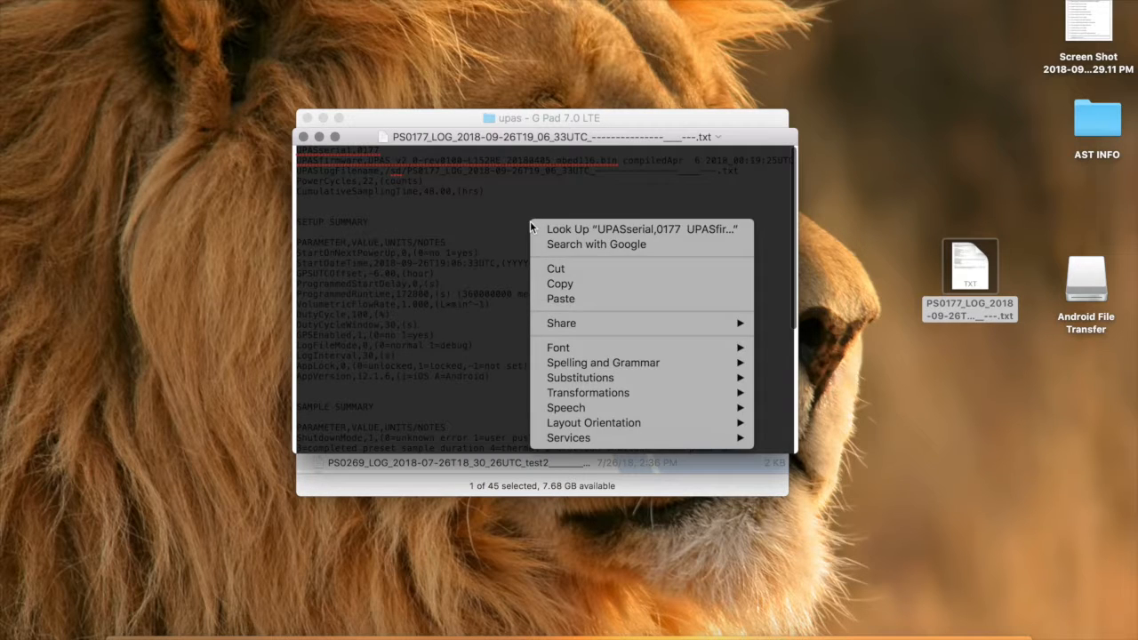
left_click(557, 285)
- Switch to the blank Excel workbook and paste the copied log text starting at cell A1
left_click(948, 633)
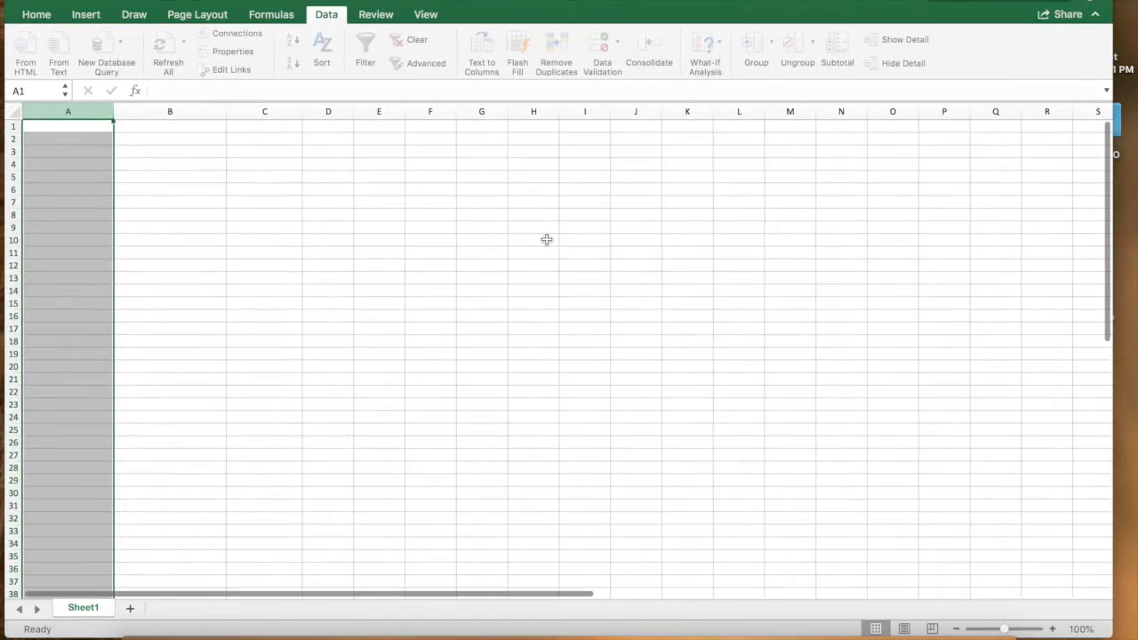
left_click(42, 127)
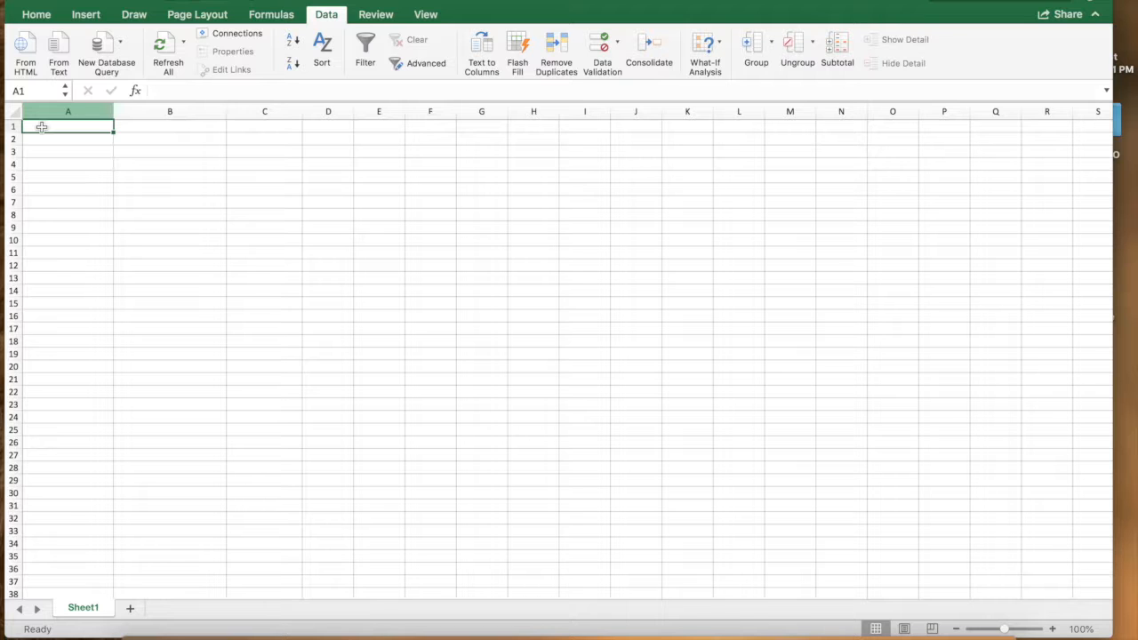
right_click(42, 127)
left_click(78, 163)
- Split column A with Text to Columns as delimited data, adding comma as a delimiter
left_click(71, 109)
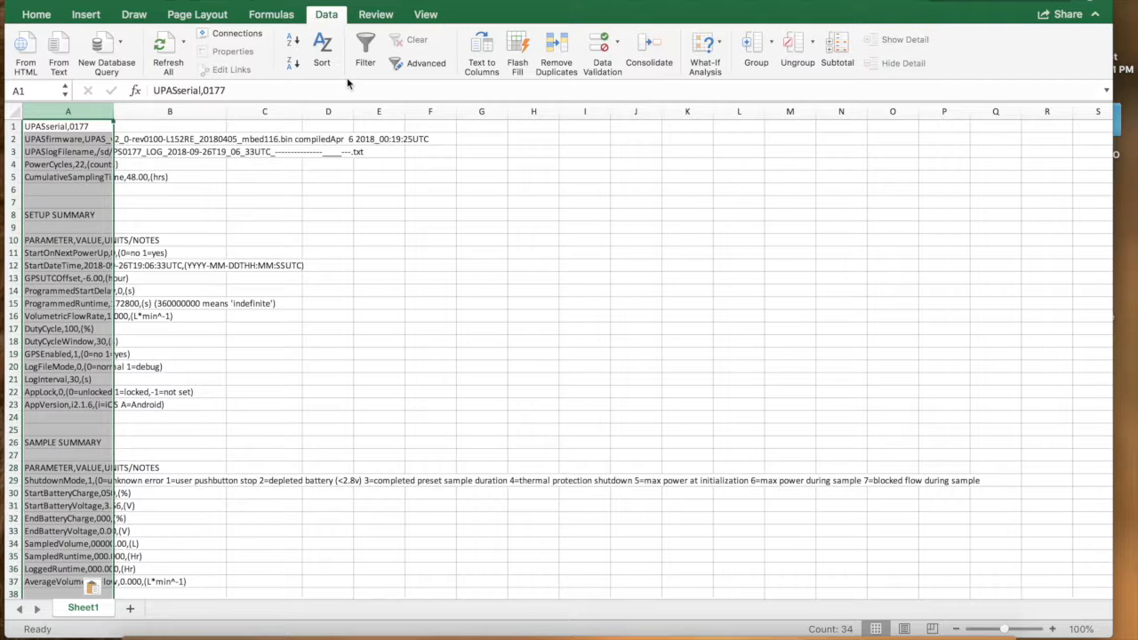
left_click(481, 66)
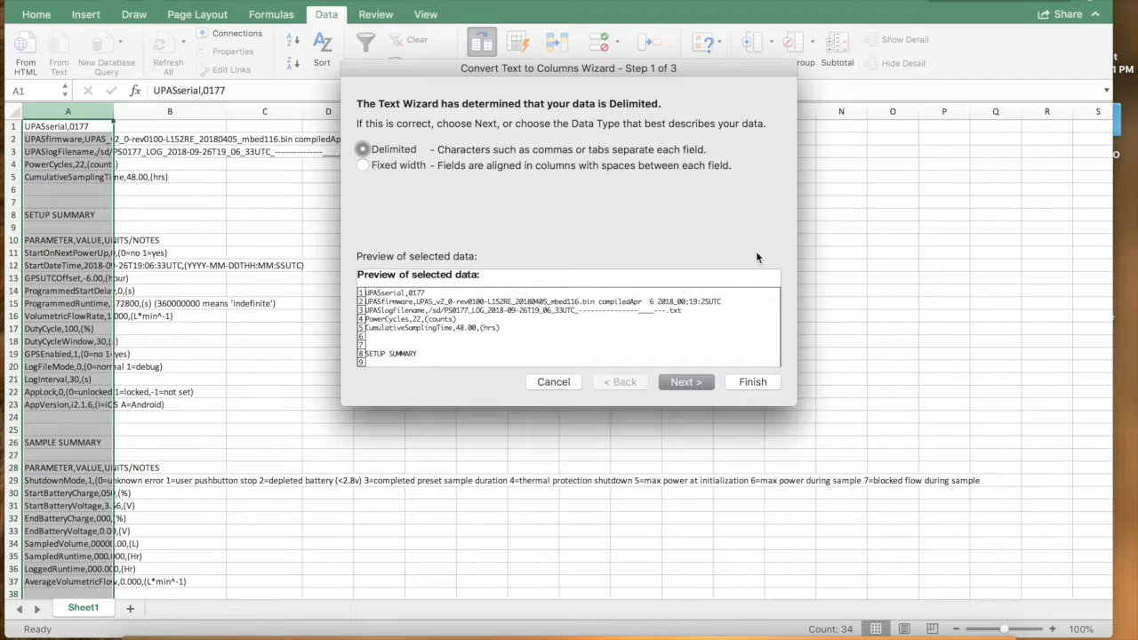
left_click(694, 382)
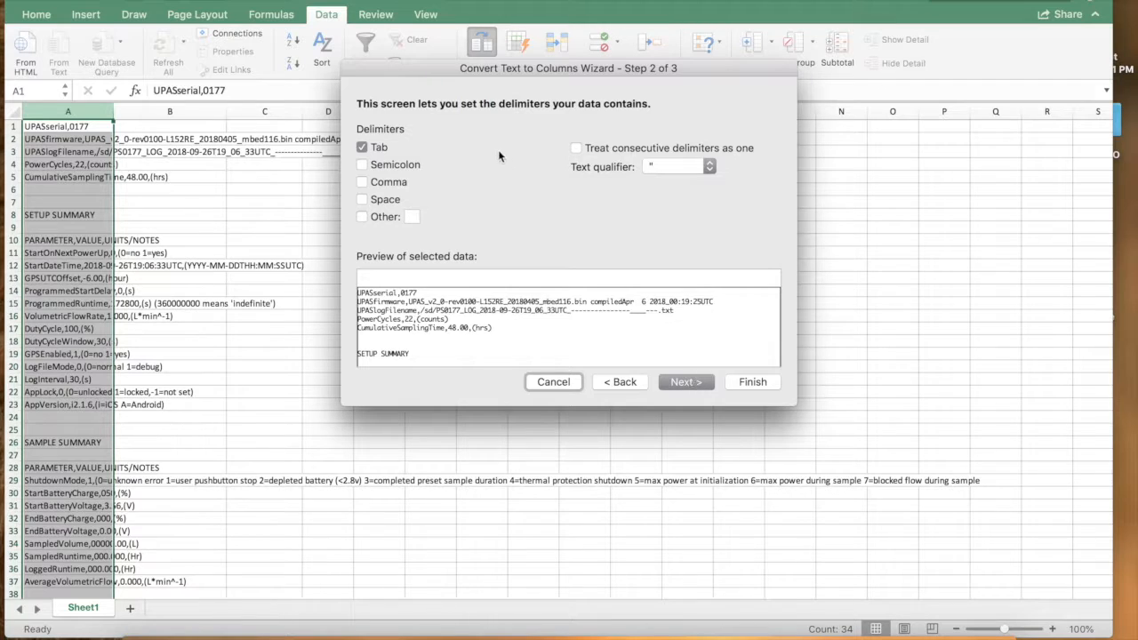
left_click(363, 185)
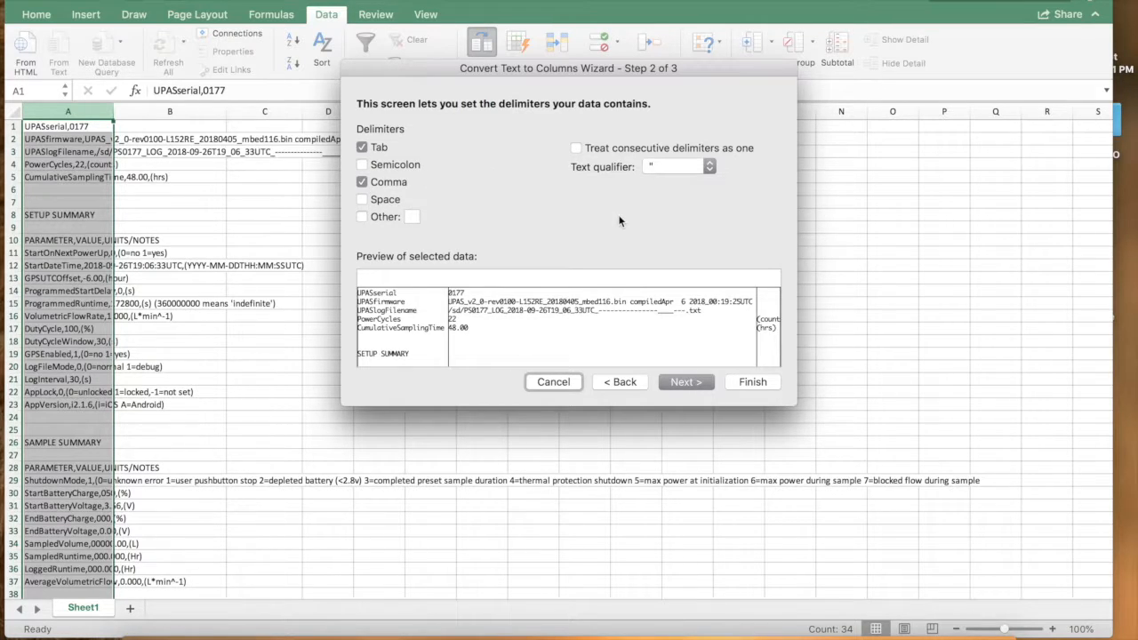
left_click(753, 383)
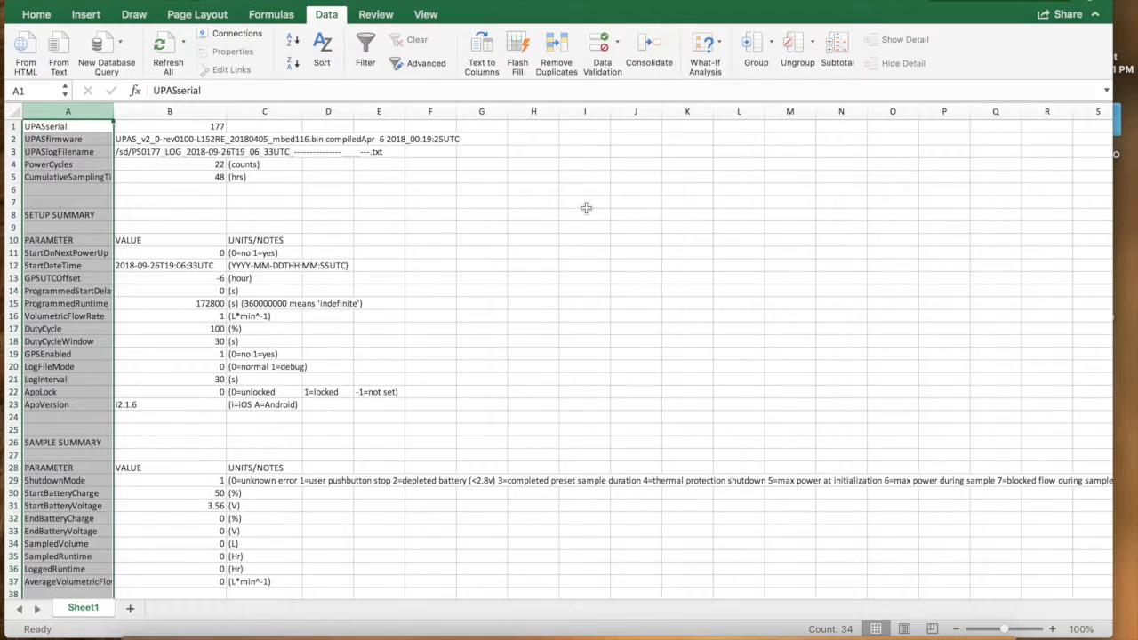
- Widen columns A, B and C to give the parameter names, values and units more room
left_click_drag(114, 111, 160, 115)
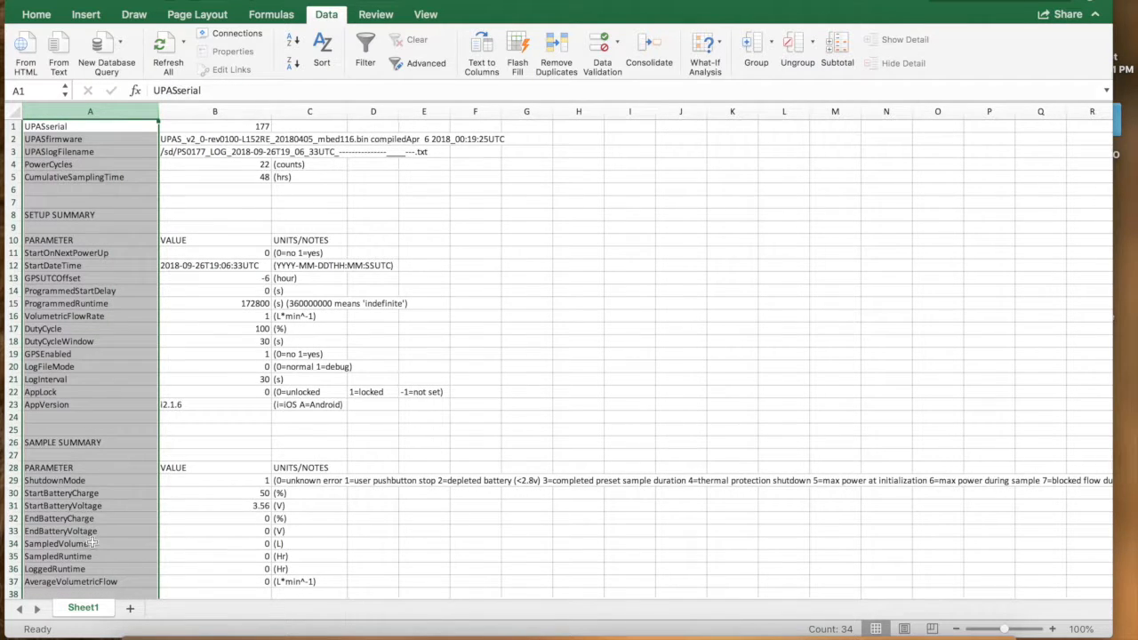
left_click_drag(271, 112, 293, 111)
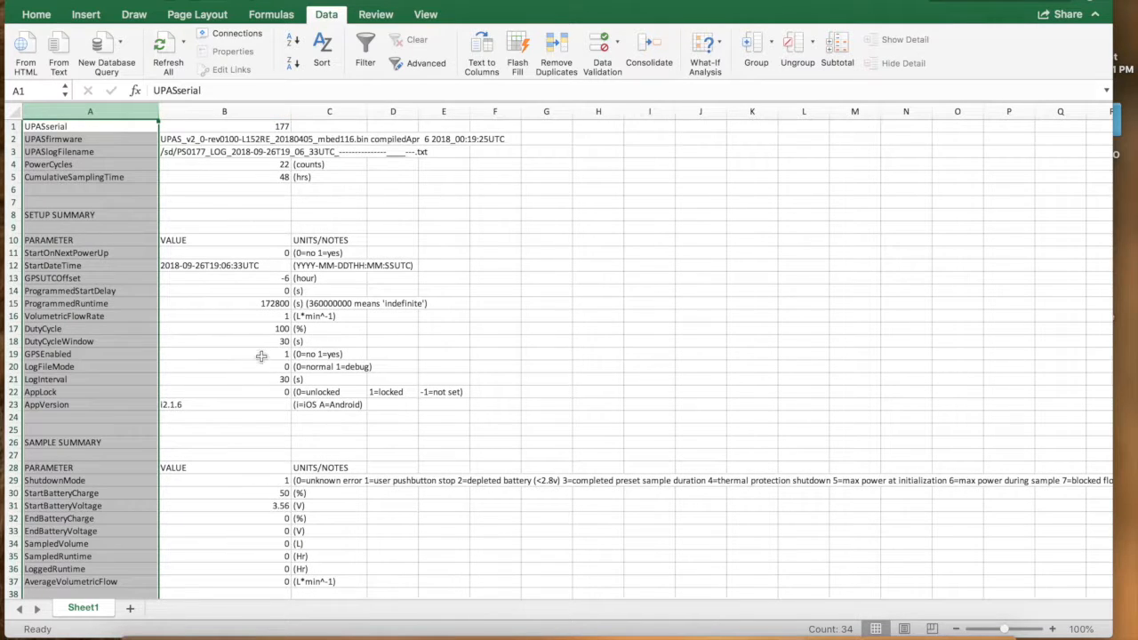
left_click(360, 112)
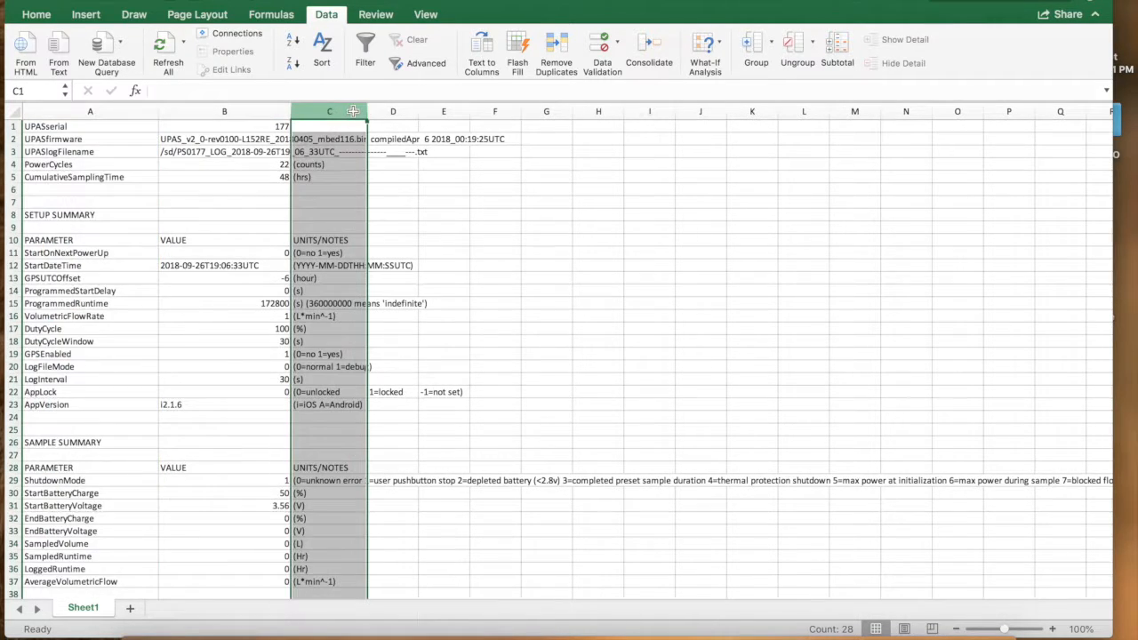
left_click_drag(362, 111, 399, 111)
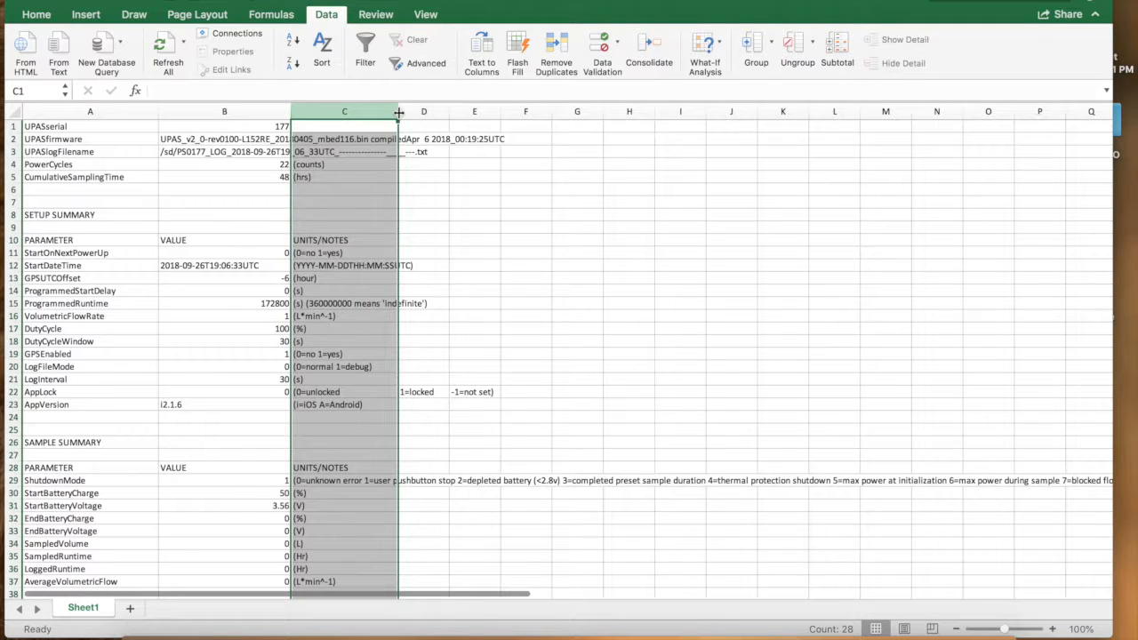
scroll(490, 400, "right", 1)
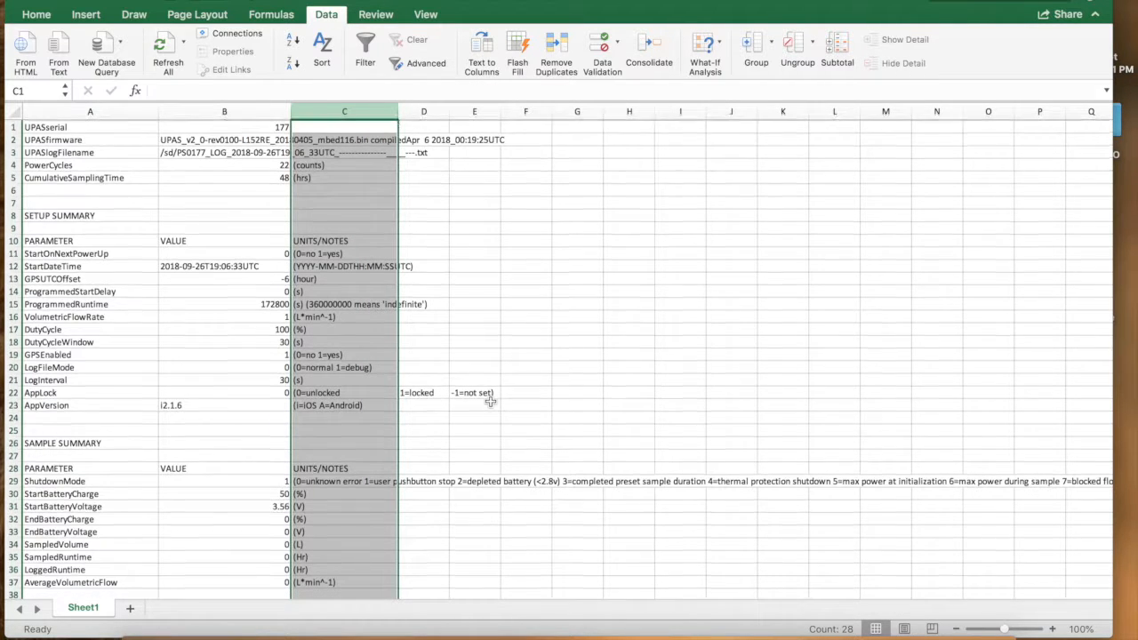
scroll(490, 400, "down", 3)
scroll(490, 400, "right", 2)
scroll(490, 401, "up", 3)
scroll(490, 401, "left", 3)
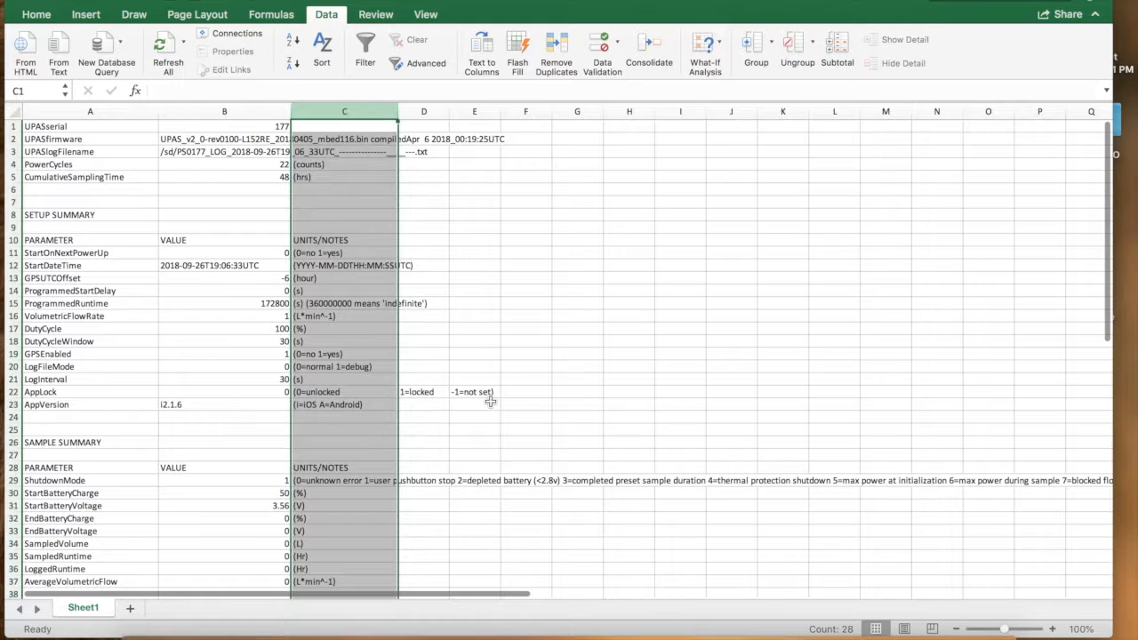